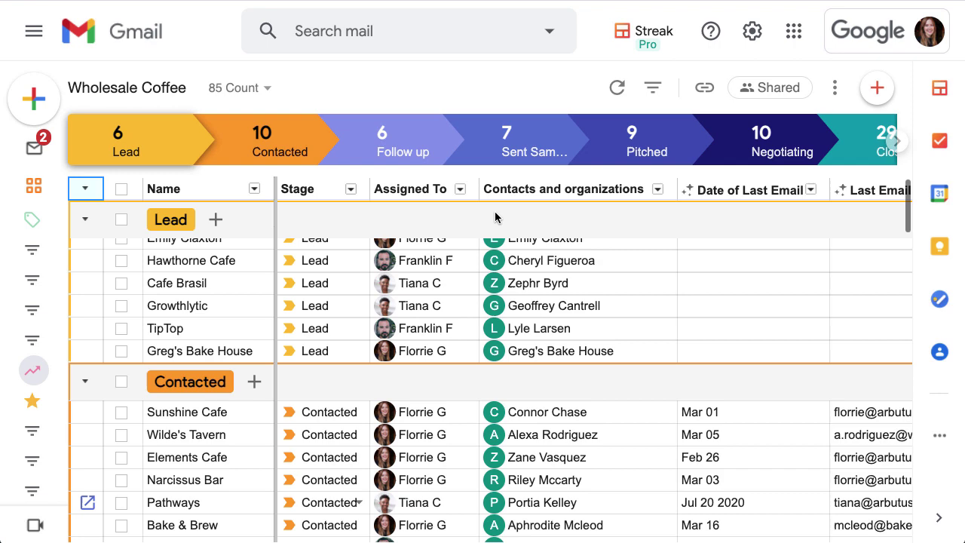
Examine the Wholesale Coffee pipeline's boxes by stage and its email and interaction columns
scroll(495, 217, "down", 5)
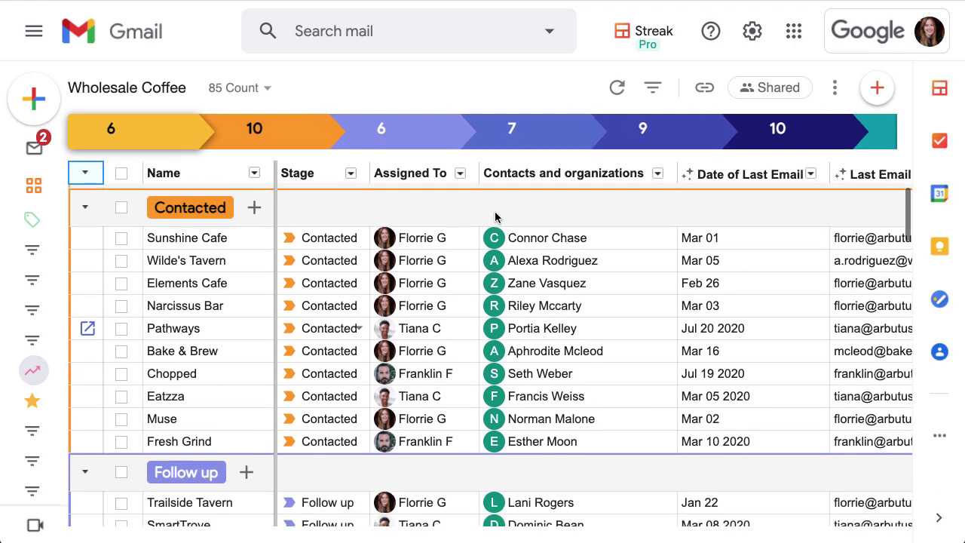
scroll(495, 217, "down", 5)
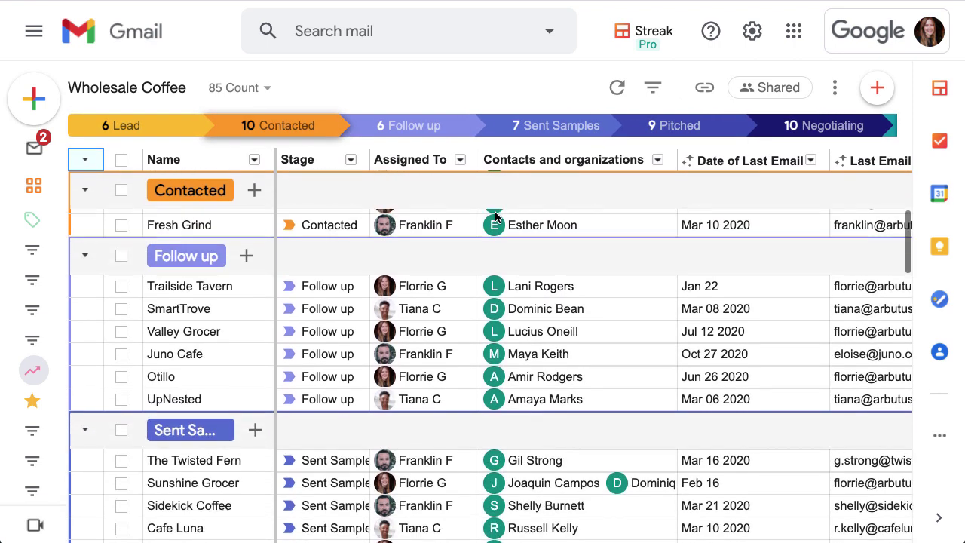
scroll(494, 217, "down", 3)
scroll(494, 217, "up", 3)
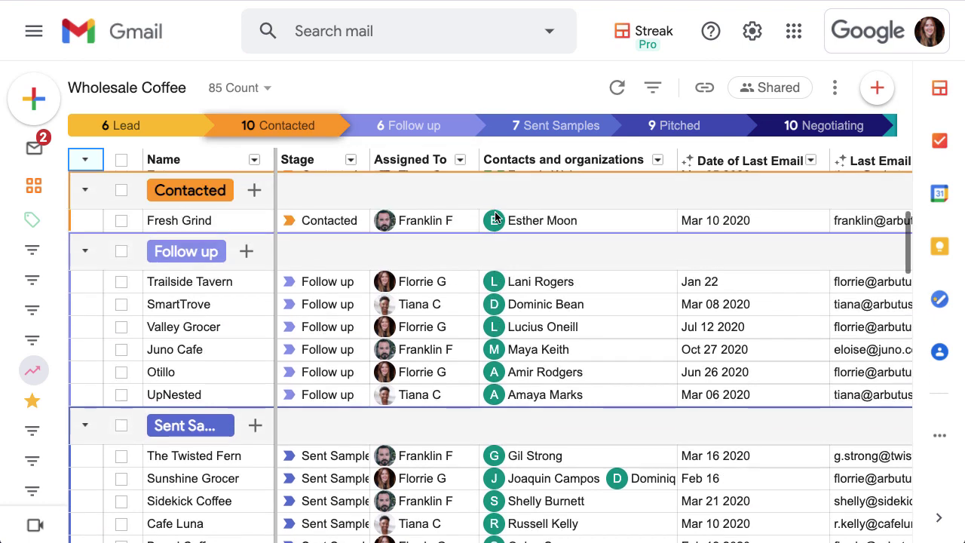
scroll(495, 217, "up", 5)
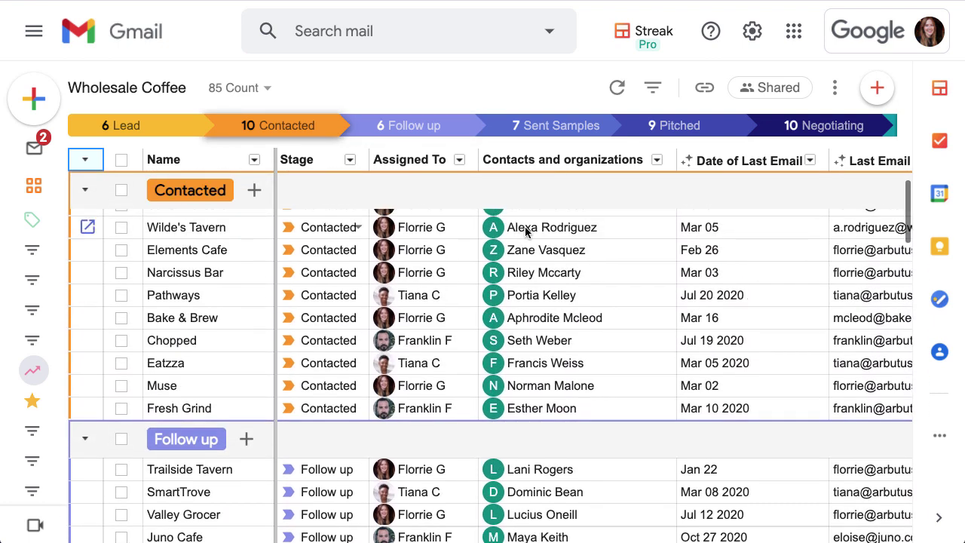
scroll(525, 232, "right", 10)
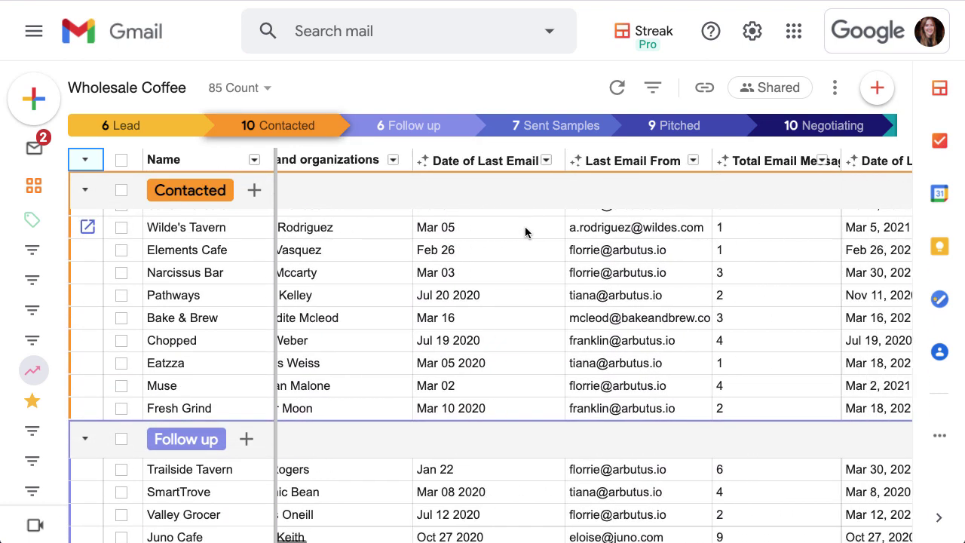
scroll(526, 231, "right", 8)
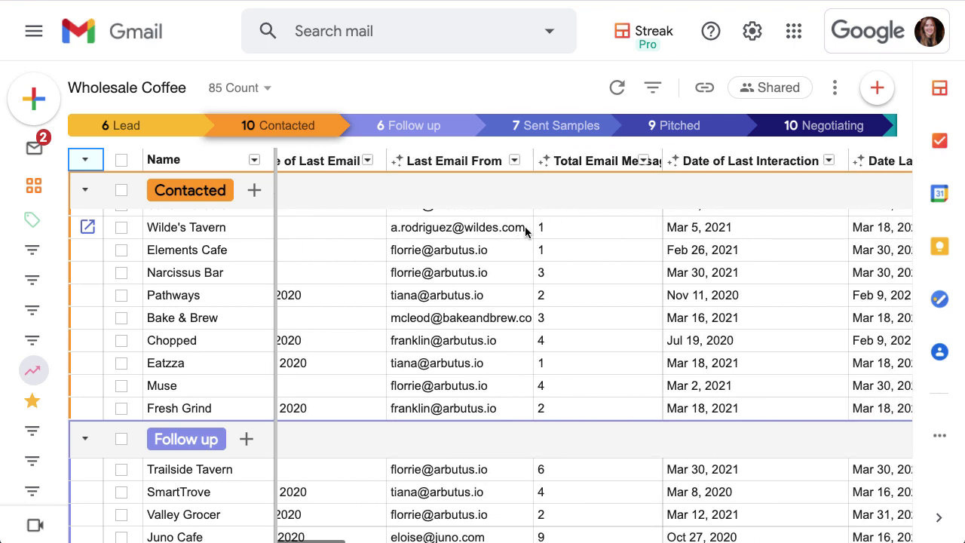
scroll(525, 231, "left", 12)
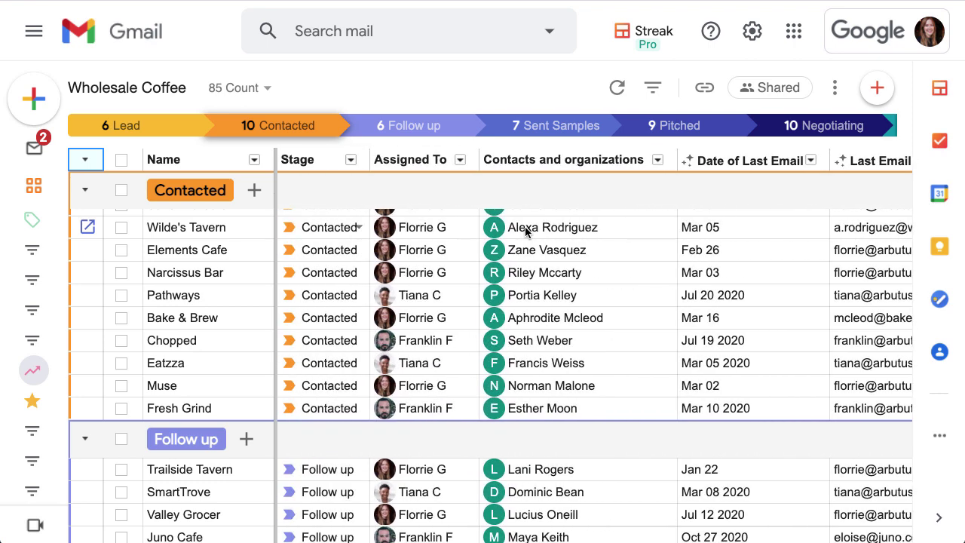
scroll(520, 231, "up", 2)
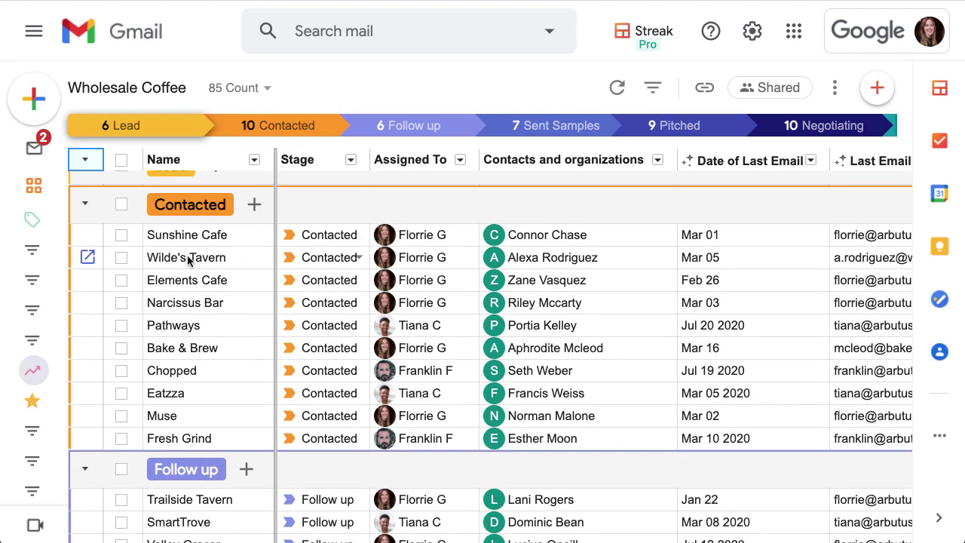
Open the Wholesale Coffee pipeline's "My leads" saved view and review its boxes across the stages
mouse_move(41, 273)
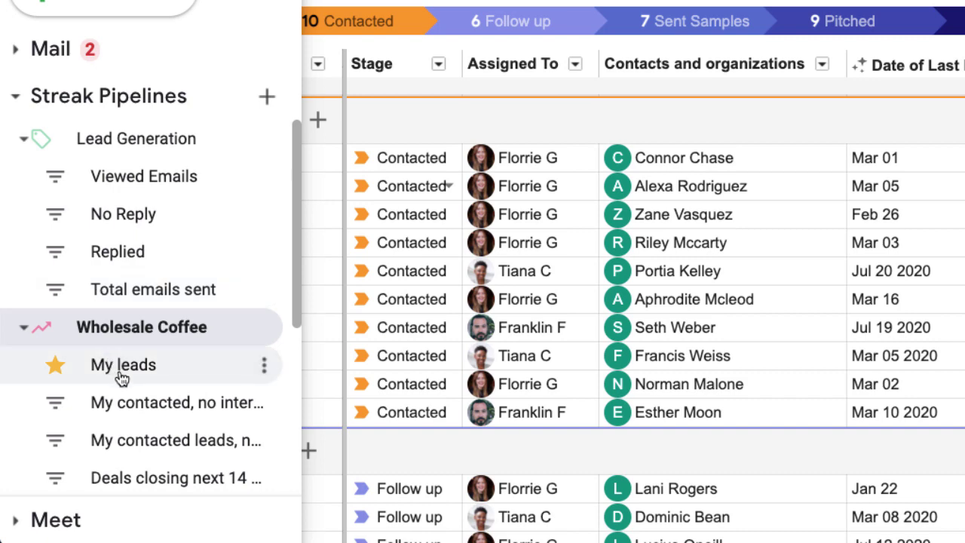
left_click(123, 369)
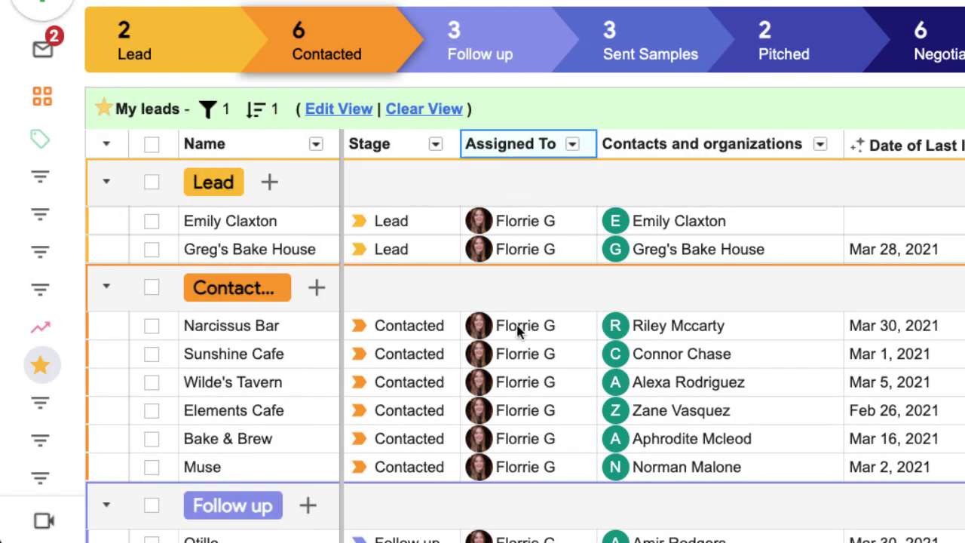
scroll(519, 332, "down", 3)
scroll(519, 331, "down", 5)
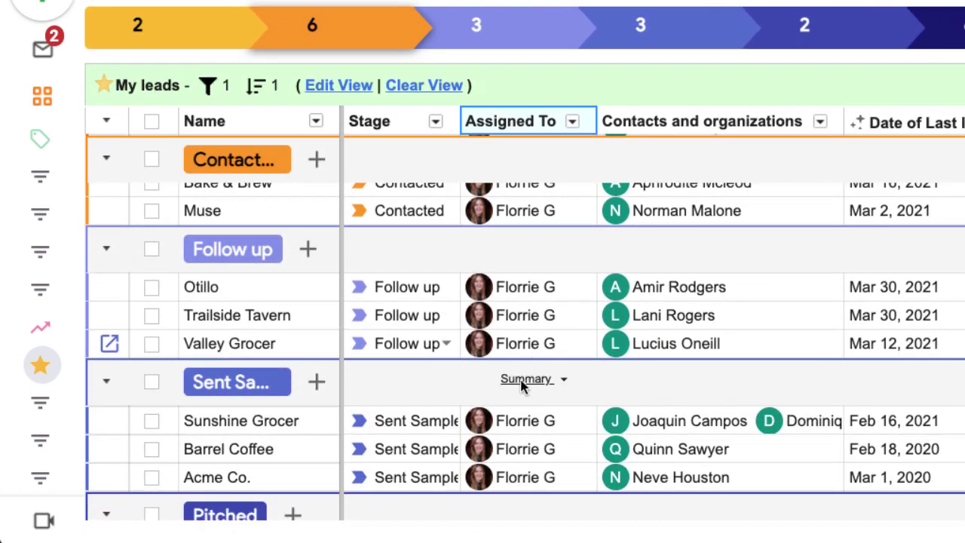
scroll(526, 407, "down", 2)
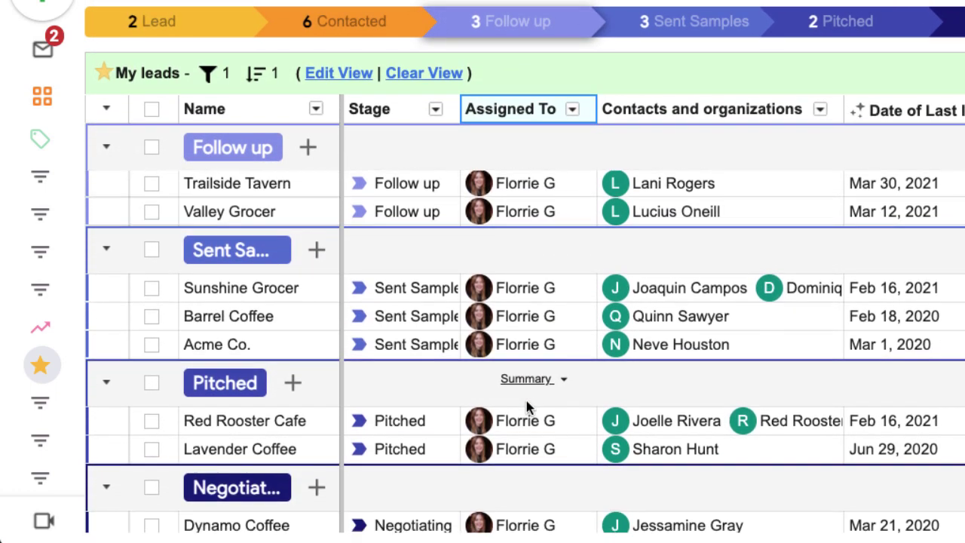
scroll(527, 407, "up", 5)
scroll(526, 407, "up", 2)
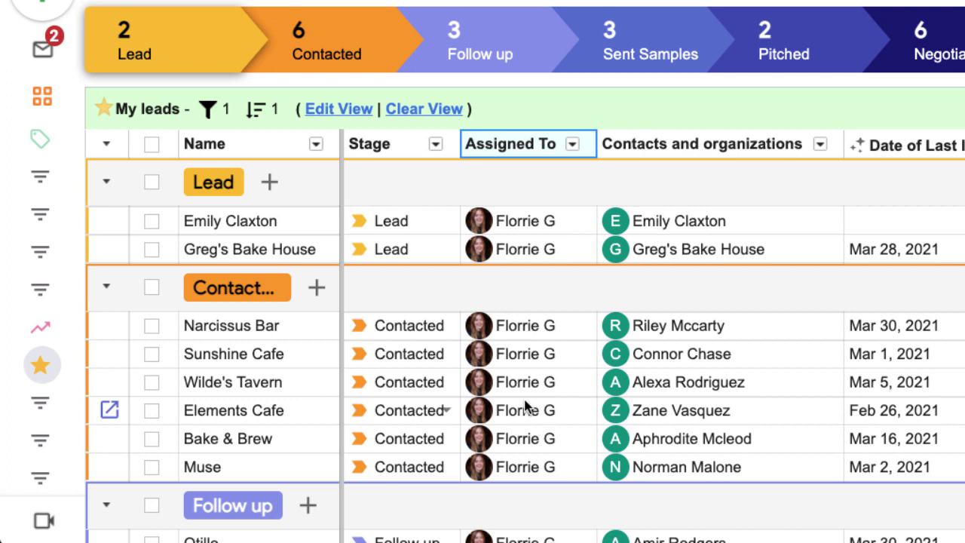
Open the "My contacted, no interaction 7 days" saved view and check its Stage and Assigned To columns
mouse_move(54, 370)
mouse_move(58, 387)
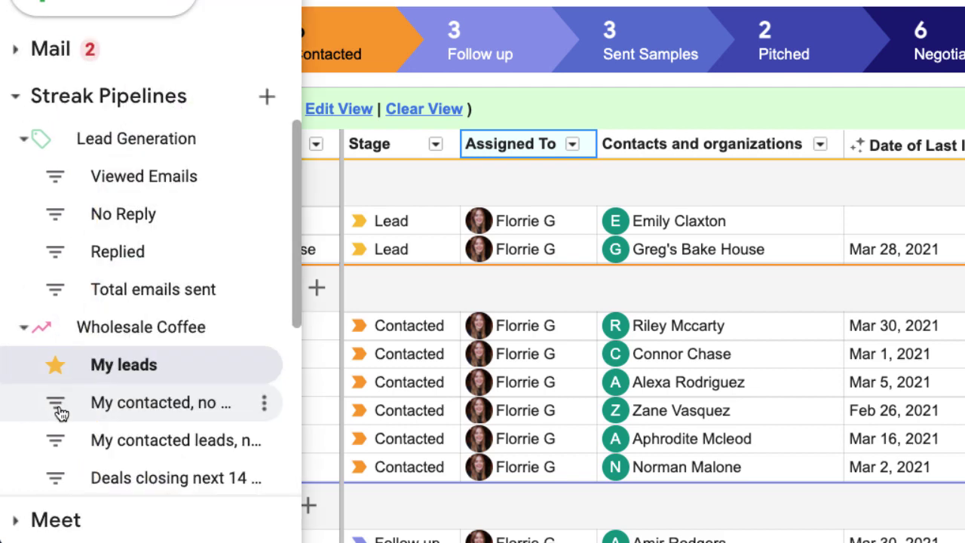
left_click(127, 408)
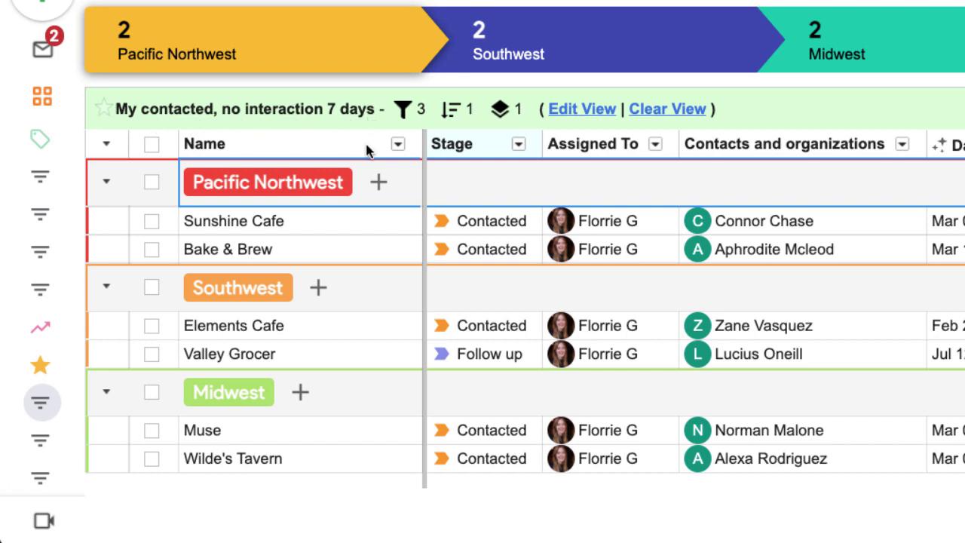
left_click(462, 148)
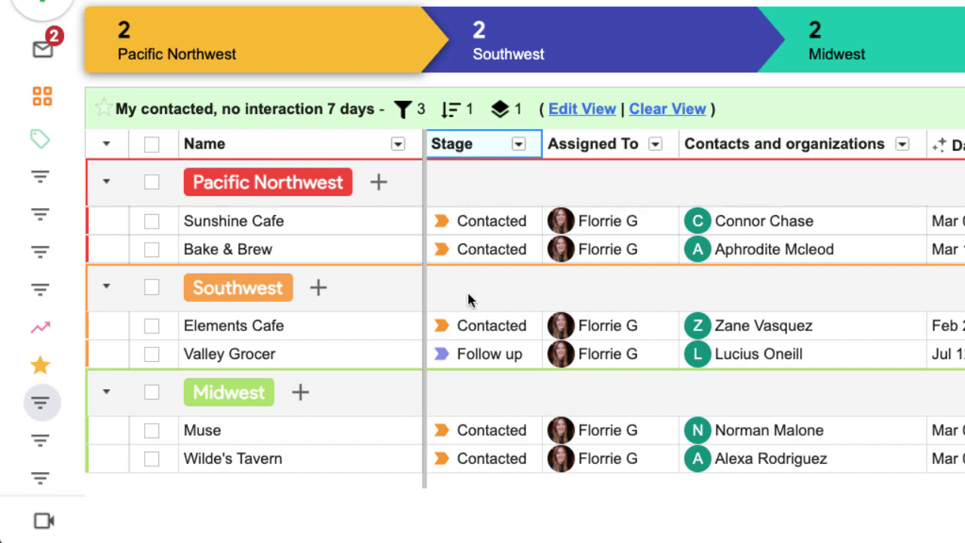
left_click(598, 146)
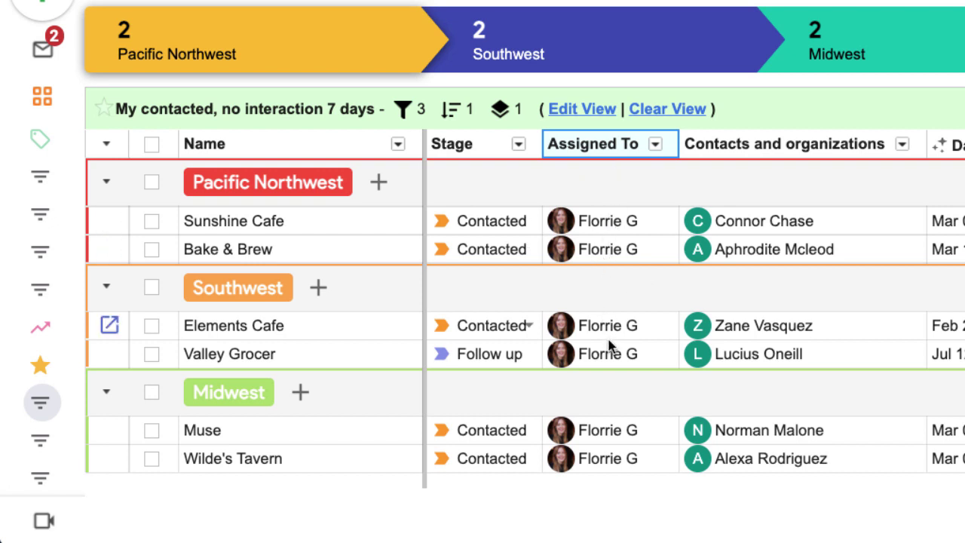
Examine the Date of Last Interaction column and the columns following it in the filtered view
scroll(753, 241, "right", 3)
scroll(752, 236, "right", 10)
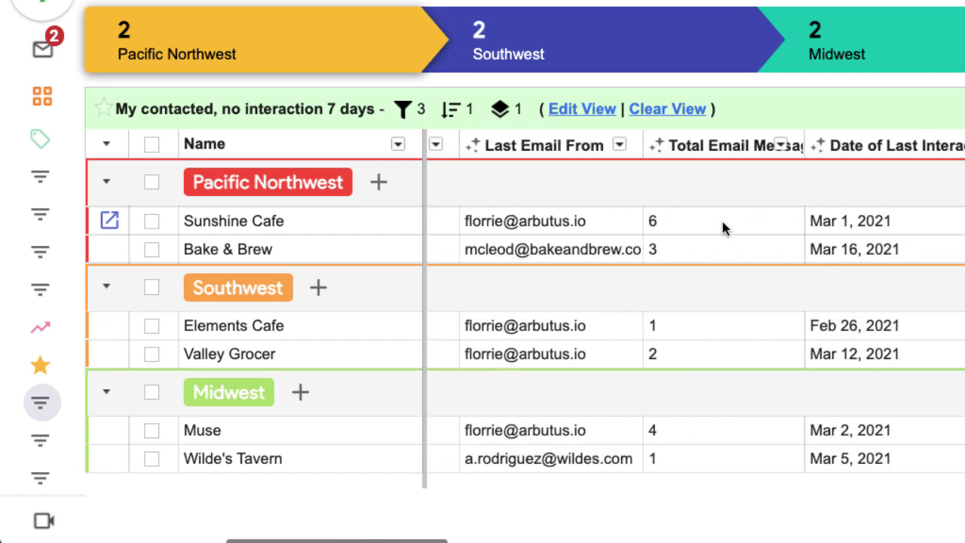
left_click(698, 145)
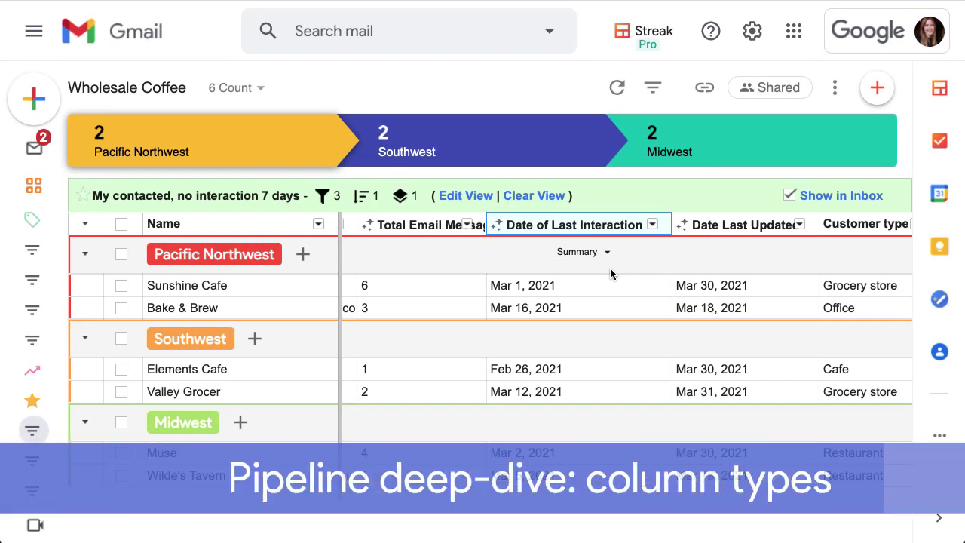
scroll(611, 273, "right", 5)
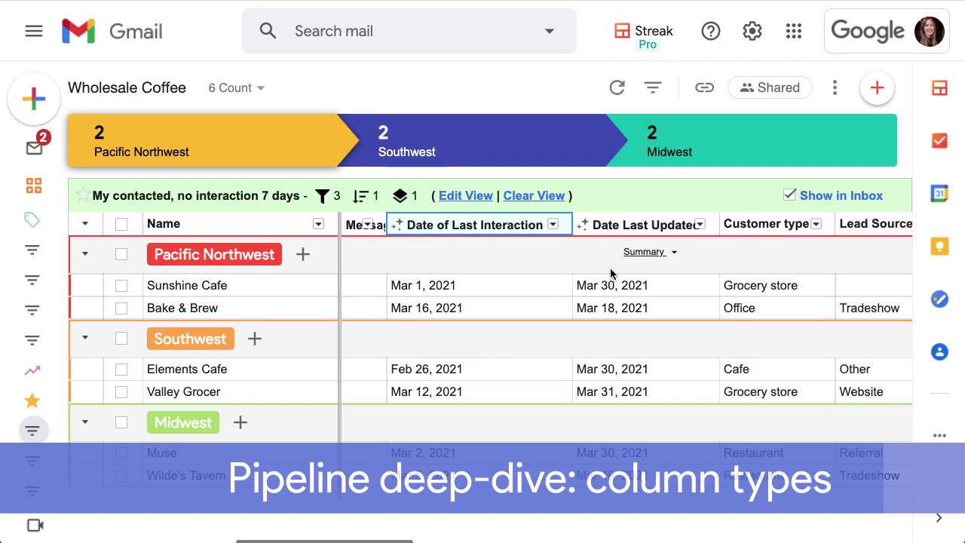
scroll(611, 273, "left", 8)
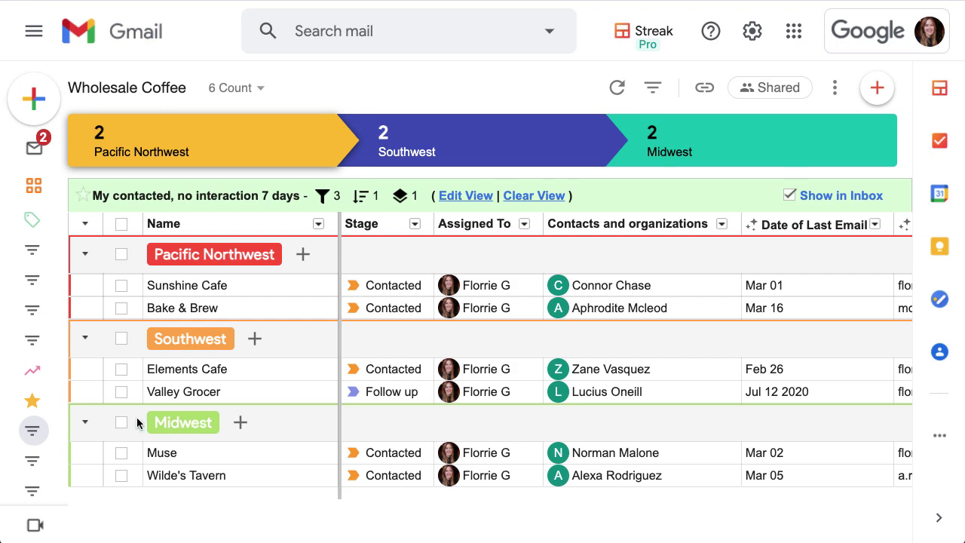
Open the Hiring pipeline's "New applications by role/title" saved view and review its groups
mouse_move(45, 402)
scroll(48, 402, "down", 3)
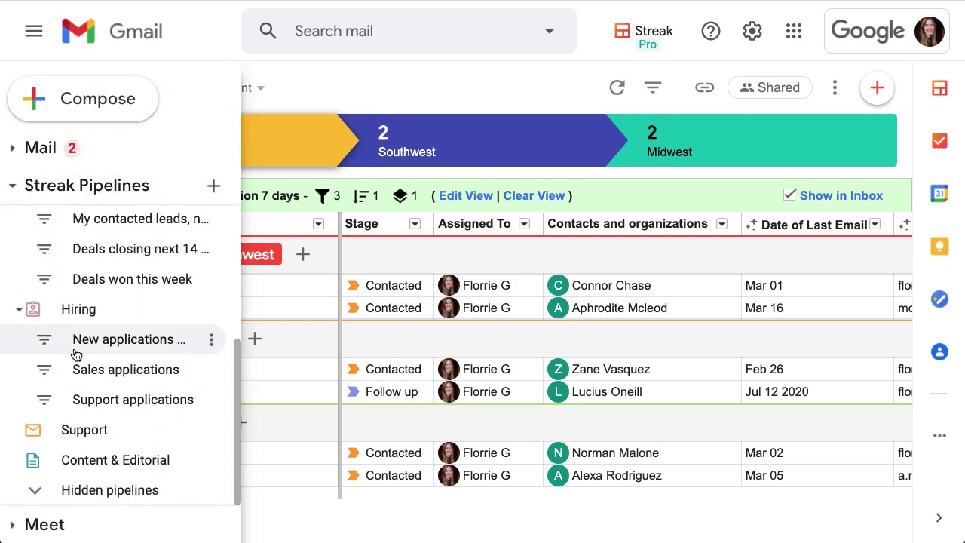
left_click(80, 343)
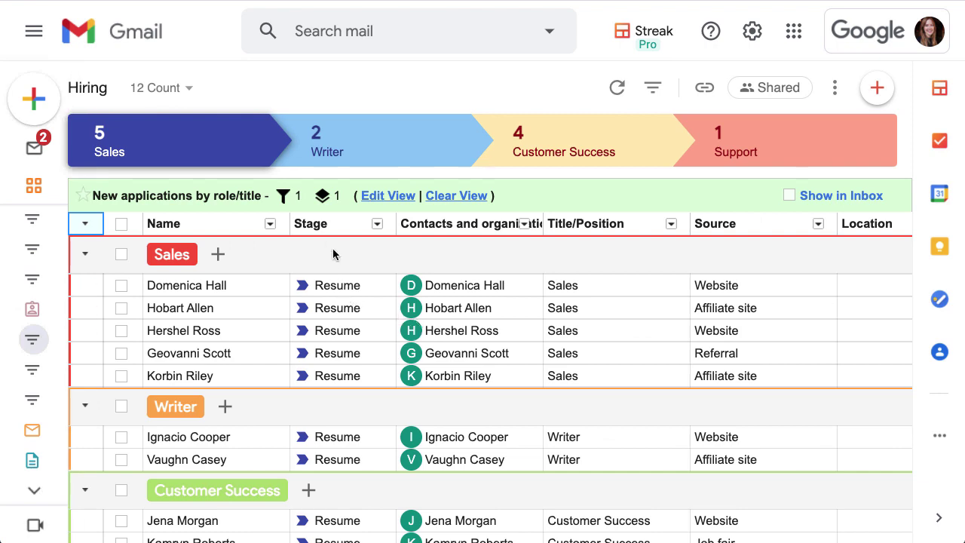
scroll(348, 337, "down", 5)
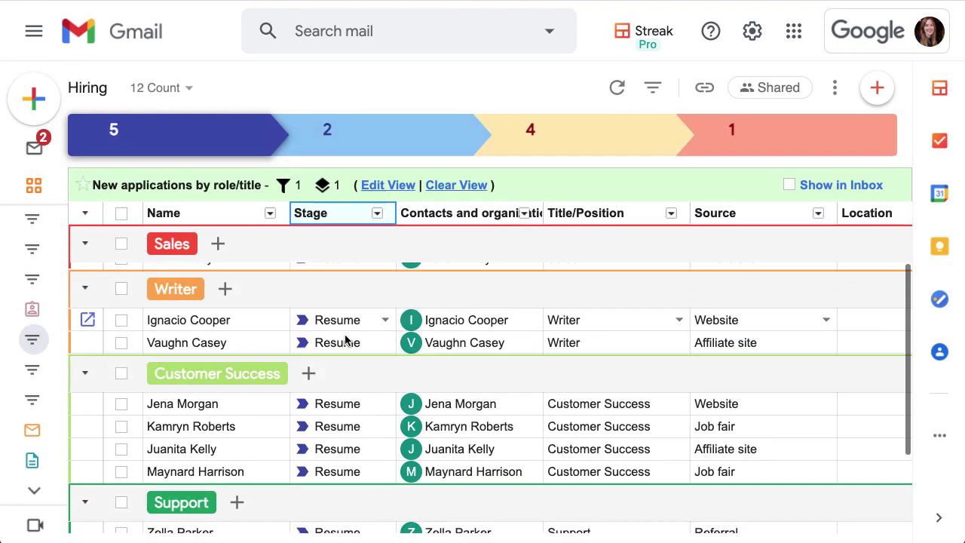
scroll(345, 337, "up", 5)
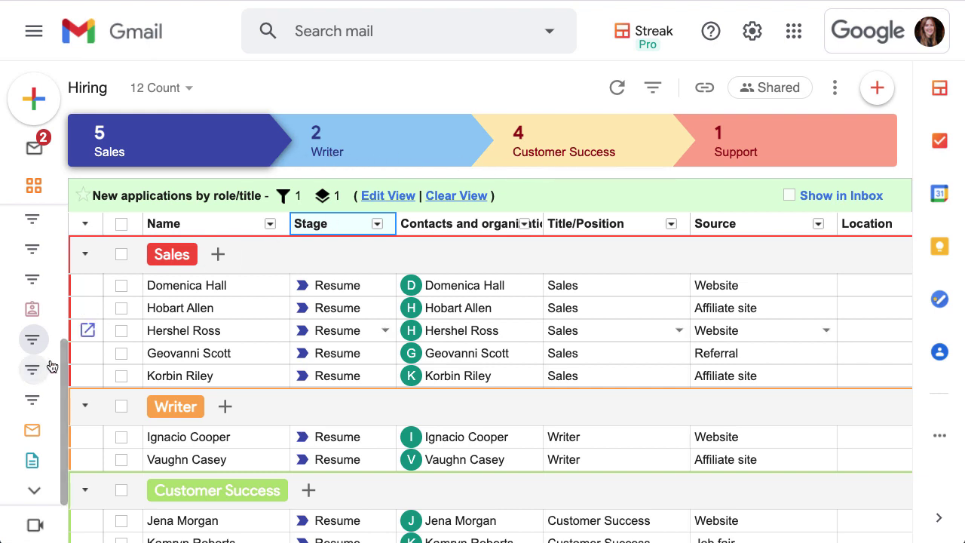
Review the Hiring pipeline's "Sales applications" saved view by stage, and switch to the "Support applications" view
mouse_move(37, 379)
left_click(89, 377)
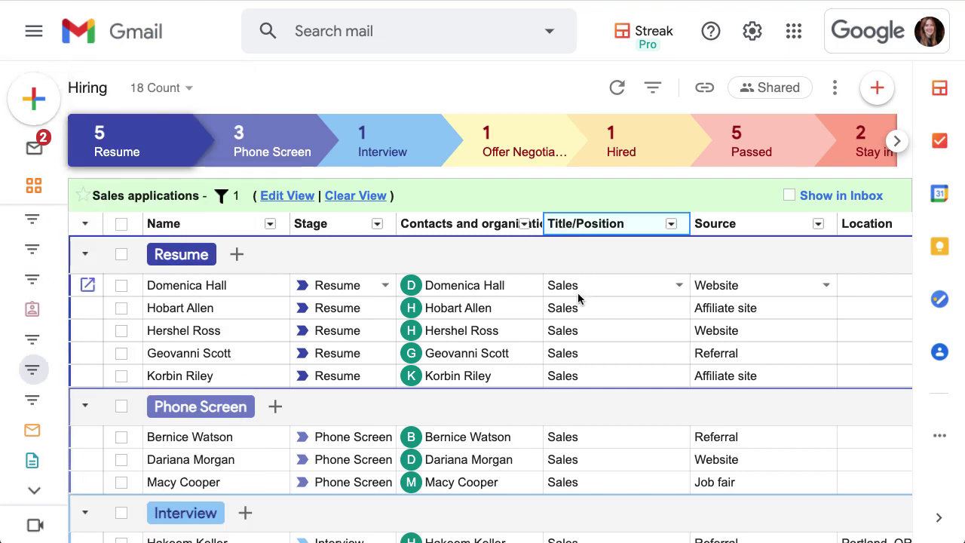
scroll(575, 374, "down", 2)
scroll(574, 374, "down", 5)
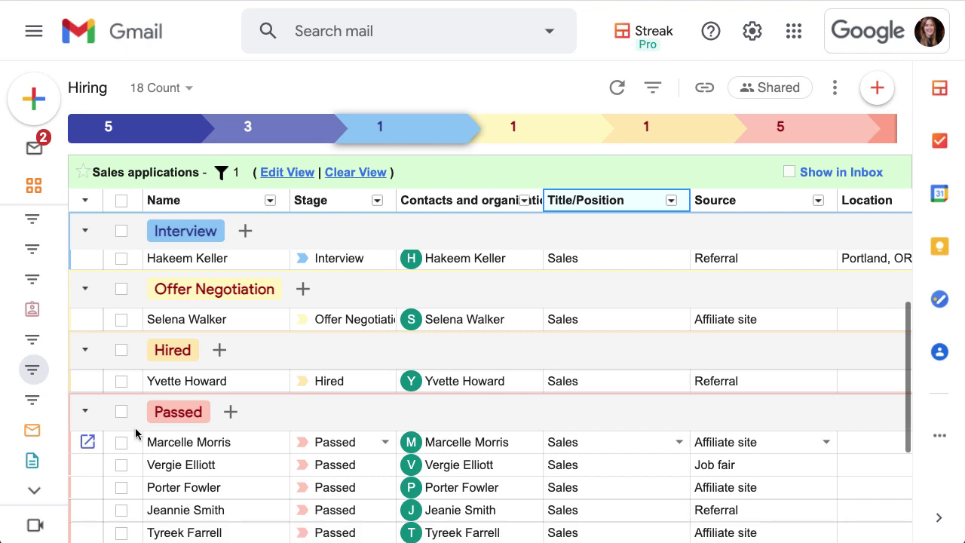
left_click(43, 399)
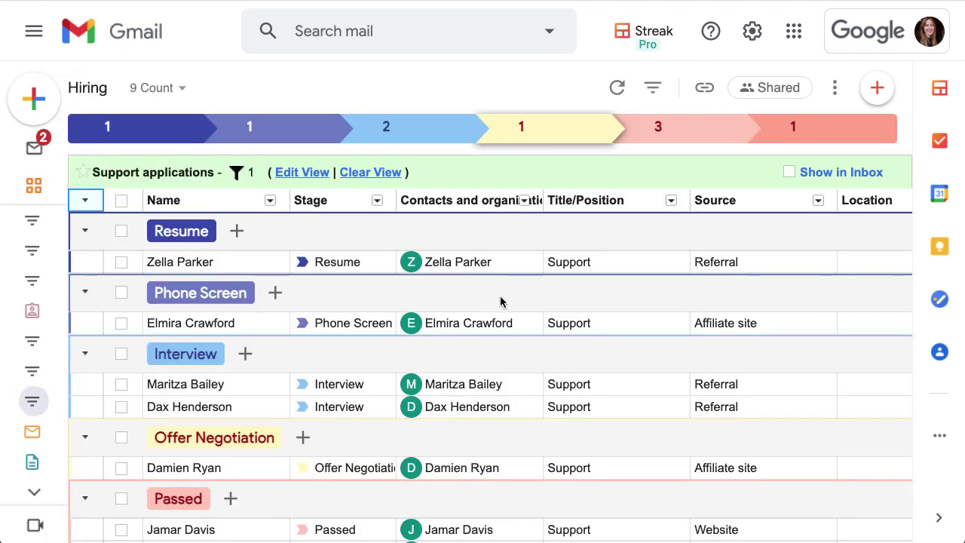
Expand the "My contacted, no interaction 7 days" section in the mail inbox and view the Elements Cafe box from it
left_click(38, 154)
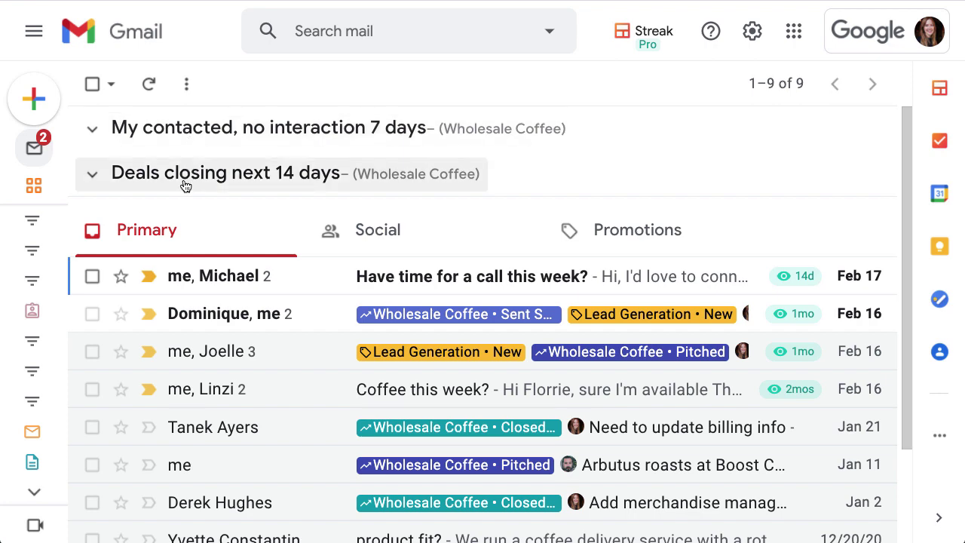
left_click(181, 134)
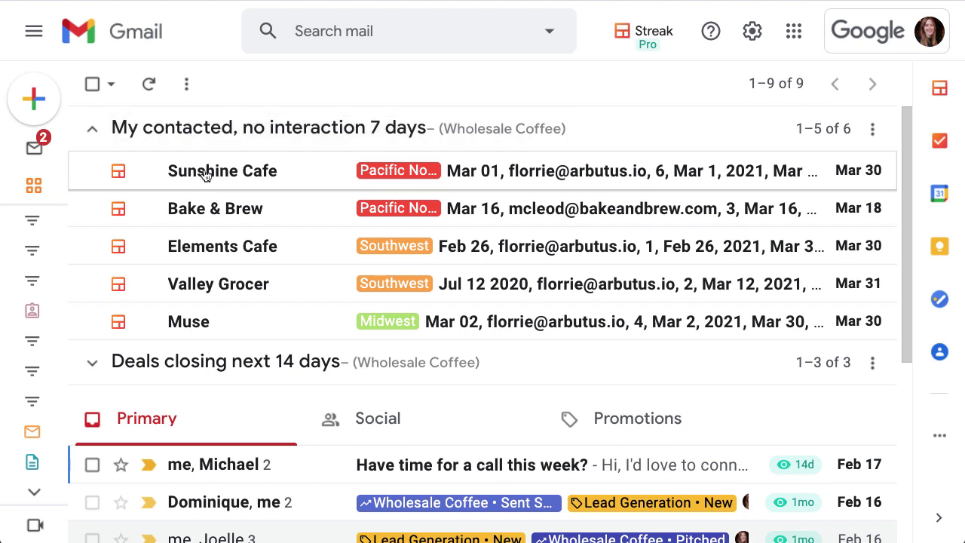
left_click(212, 251)
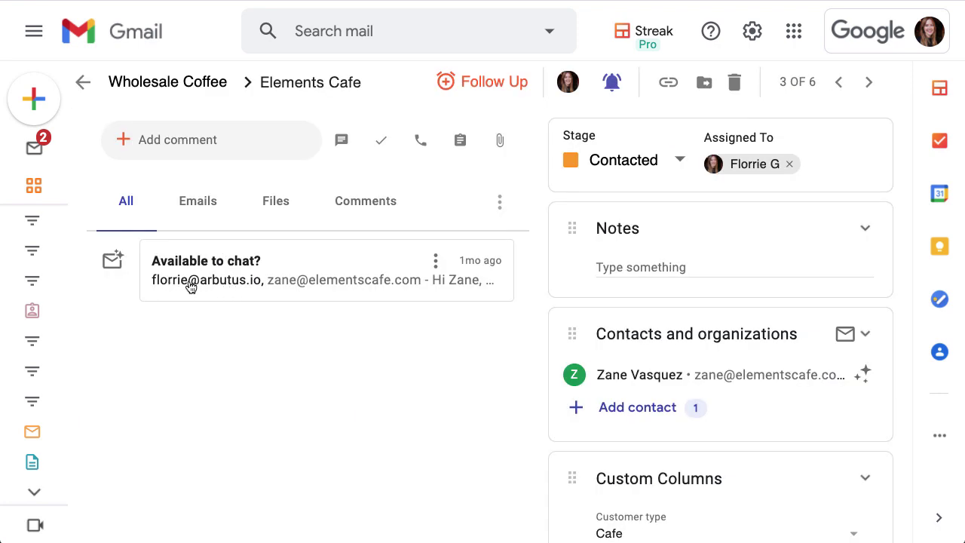
left_click(83, 82)
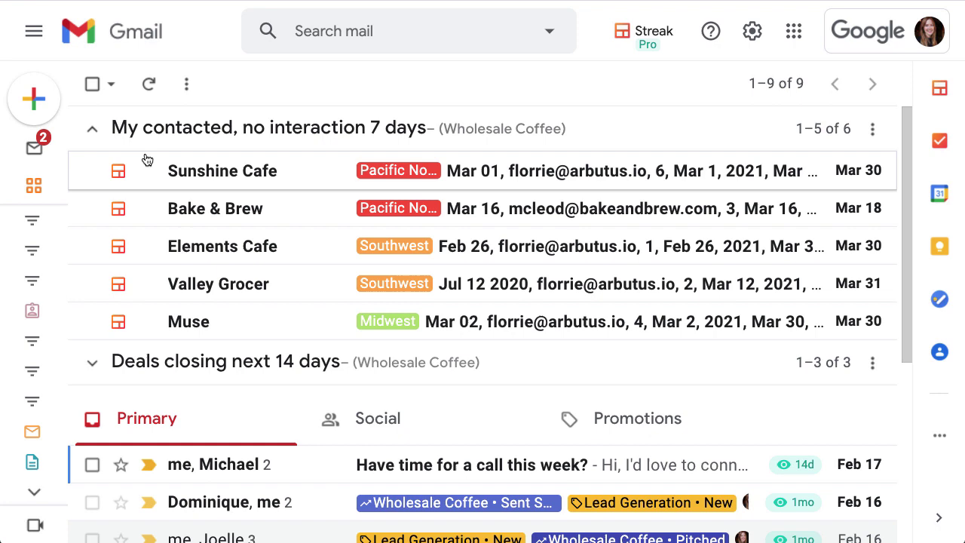
Select all boxes in the full "My contacted, no interaction 7 days" view and open the bulk stage-change options
left_click(801, 129)
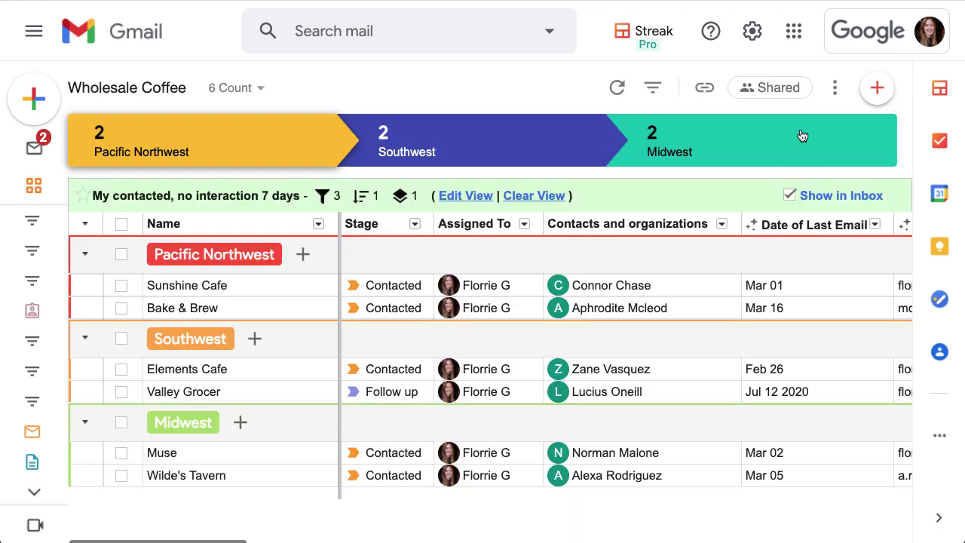
left_click(119, 224)
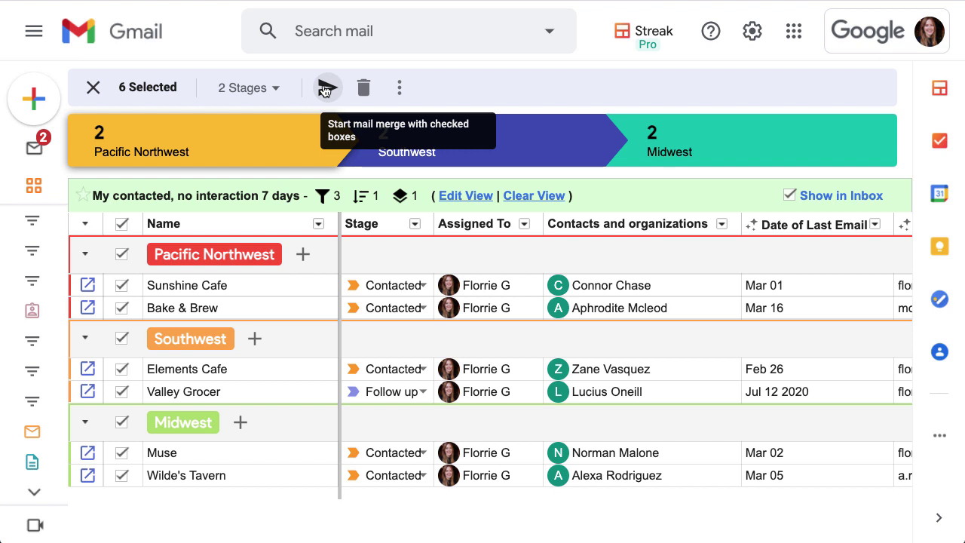
left_click(272, 88)
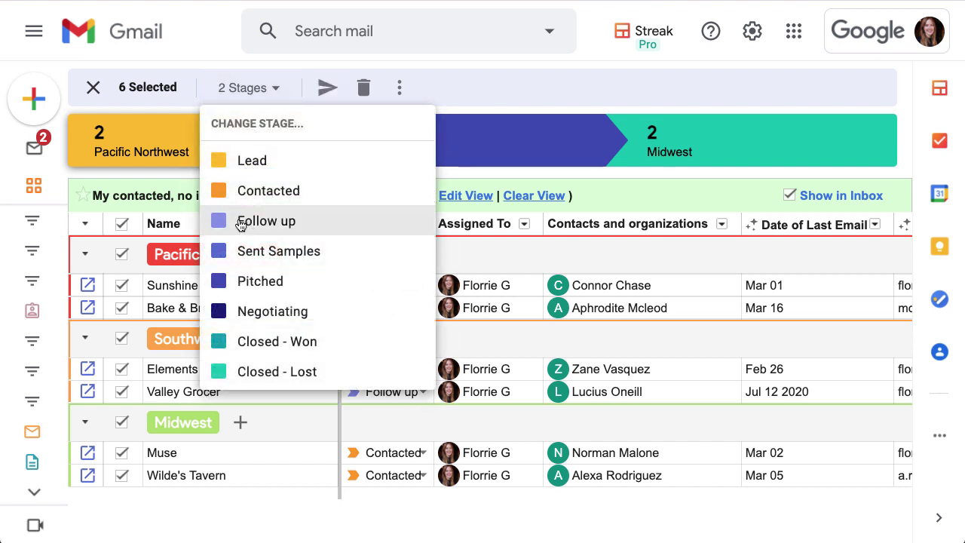
Return to the mail inbox, collapsing the "My contacted, no interaction 7 days" section and expanding "Deals closing next 14 days"
left_click(38, 150)
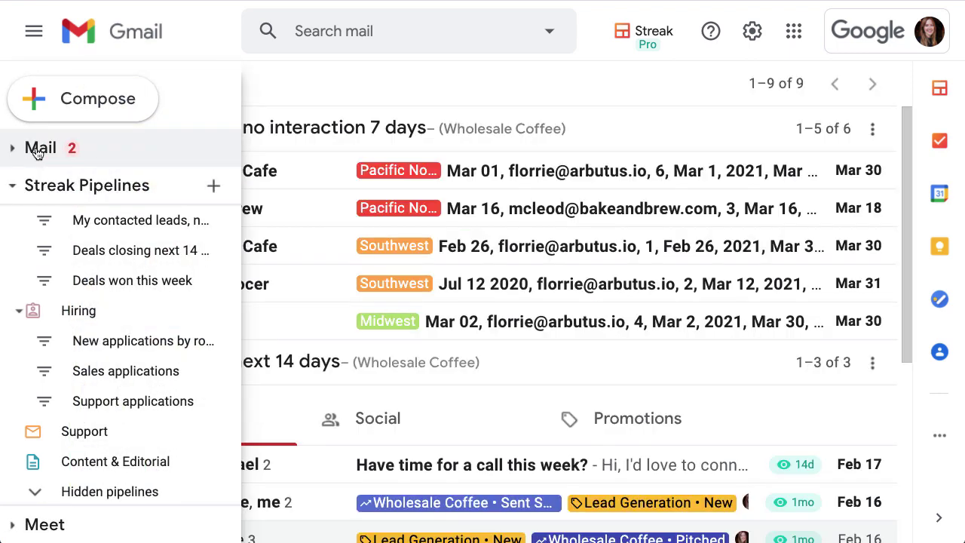
left_click(259, 132)
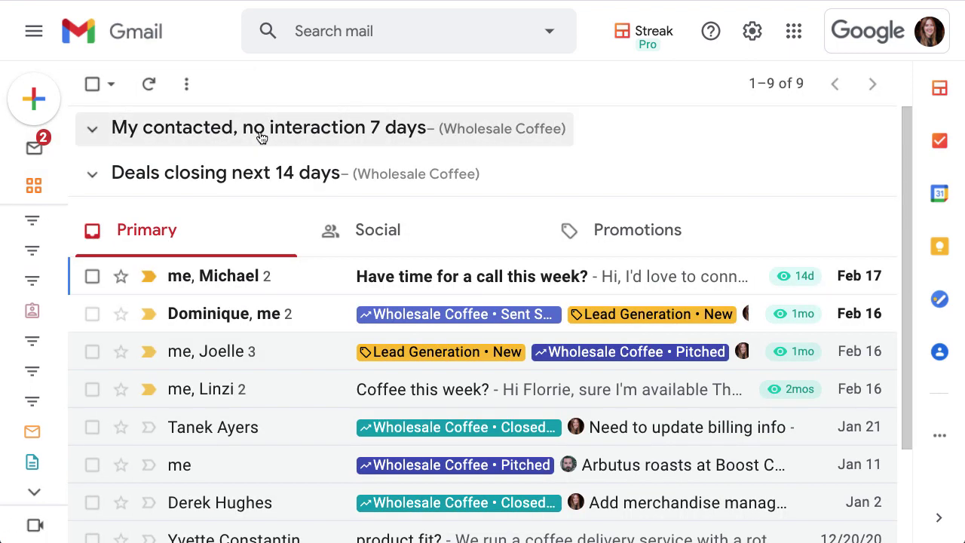
left_click(238, 177)
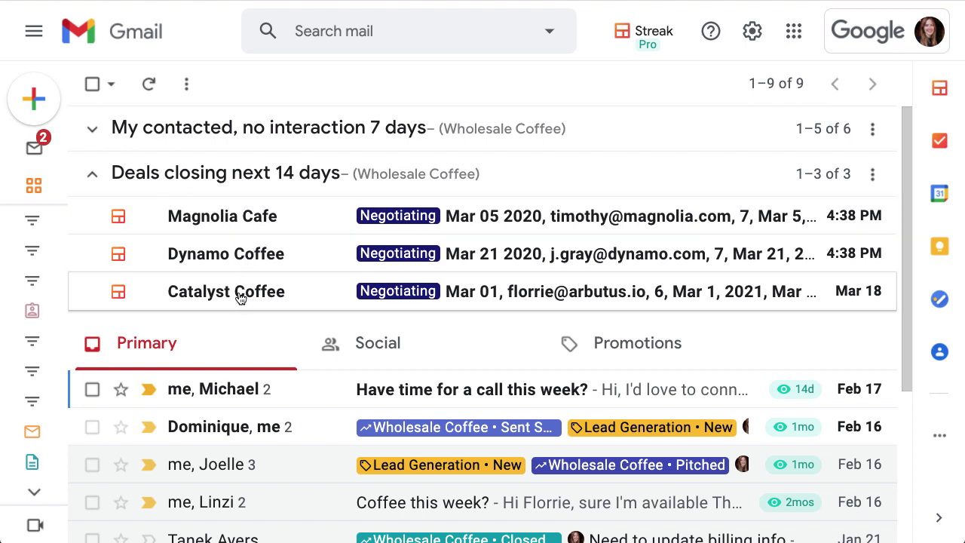
Open the full "Deals closing next 14 days" view from the inbox and review its Projected Close Date and following columns
left_click(846, 175)
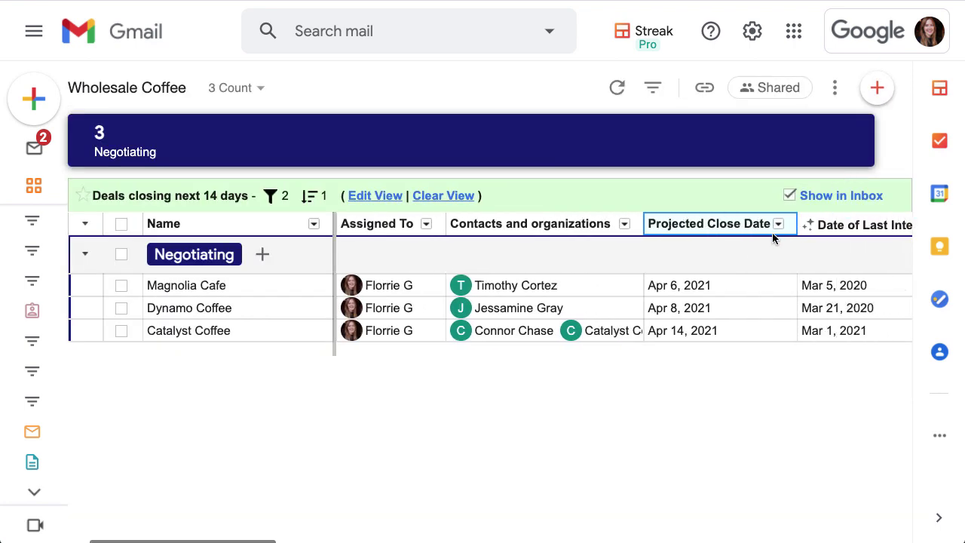
scroll(772, 233, "right", 5)
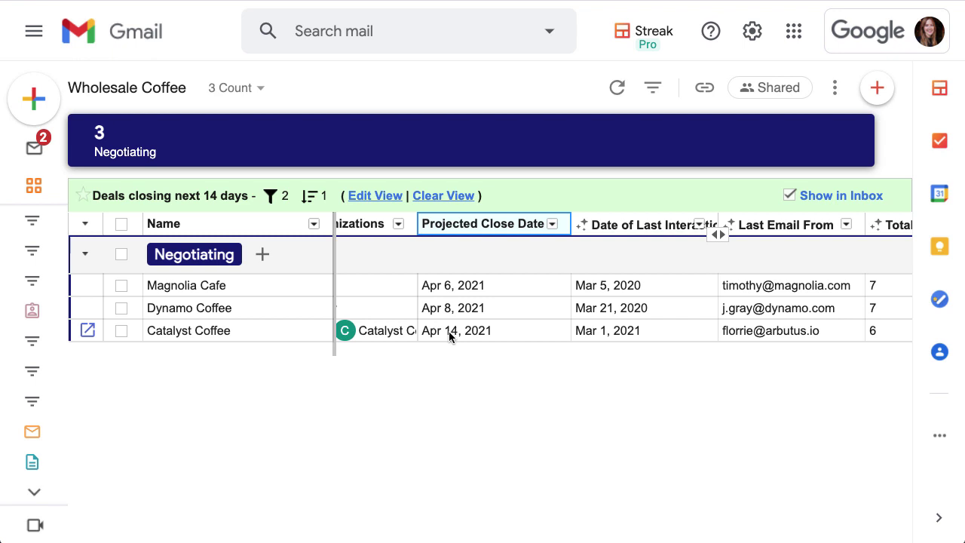
Browse the saved views listed under the Lead Generation, Wholesale Coffee and Hiring pipelines
mouse_move(43, 249)
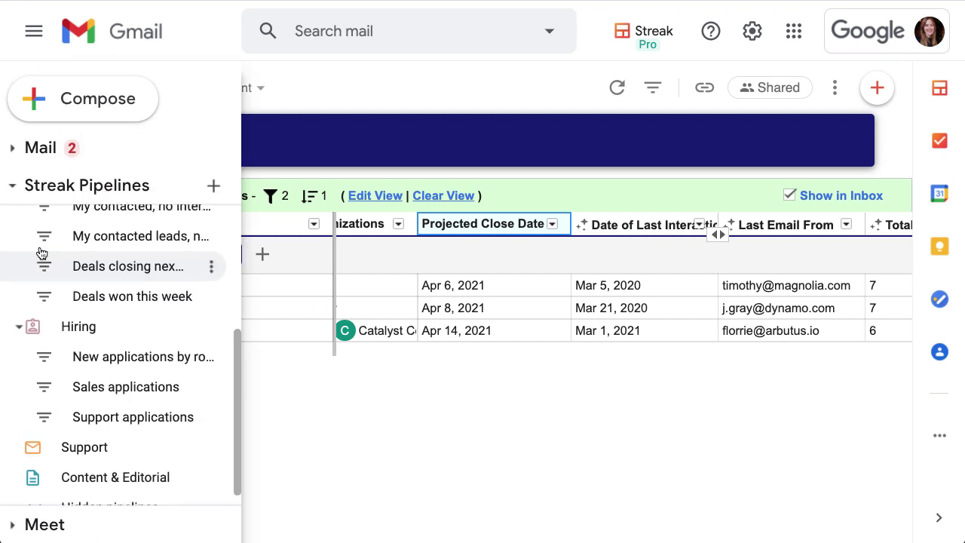
scroll(41, 253, "up", 3)
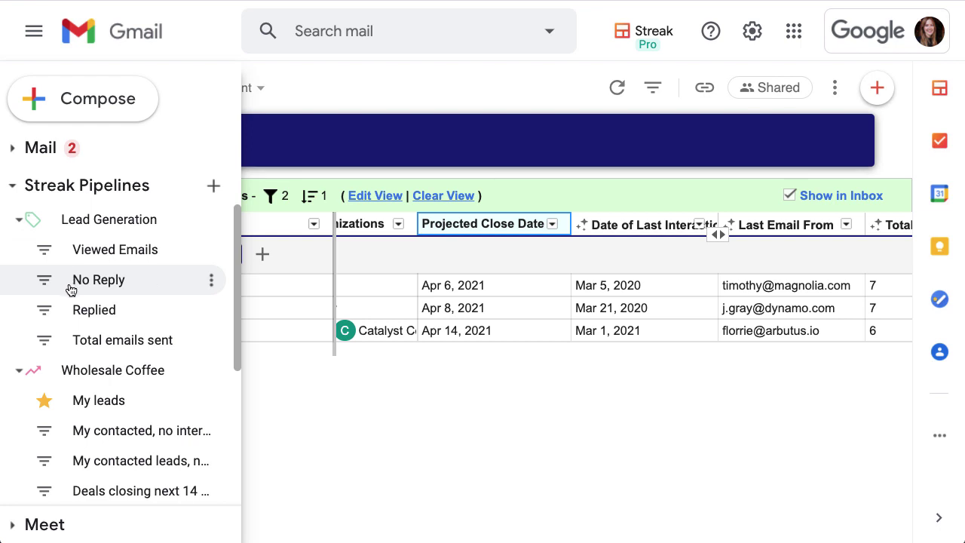
scroll(69, 339, "down", 2)
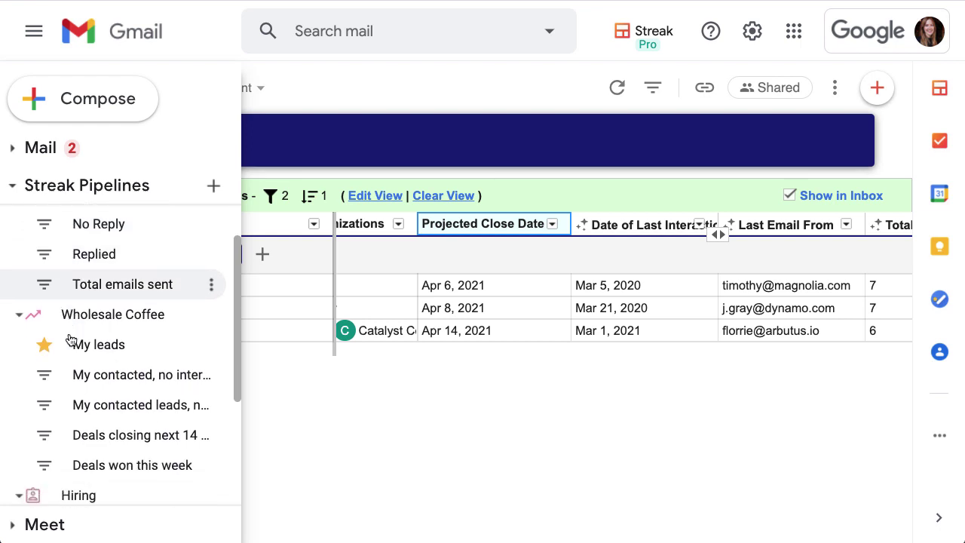
scroll(72, 343, "down", 2)
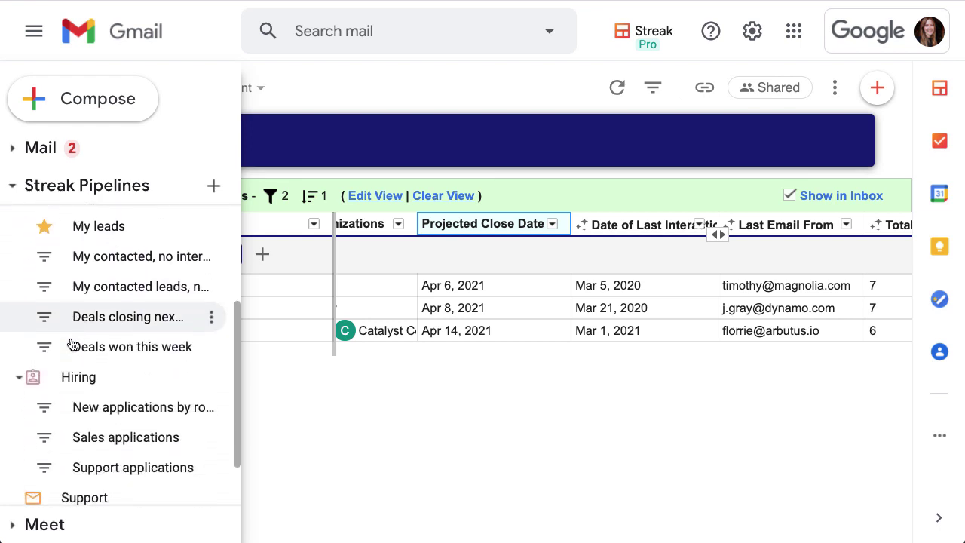
scroll(72, 344, "down", 2)
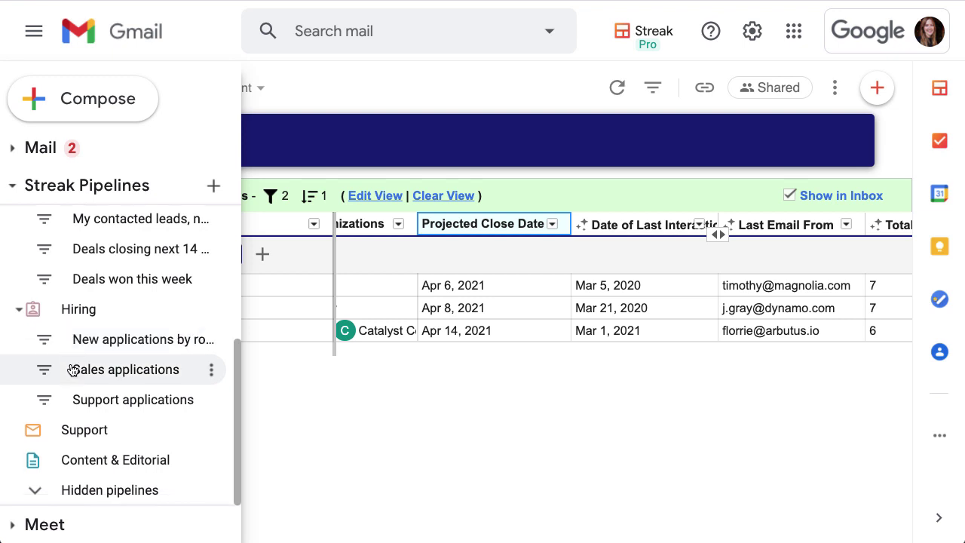